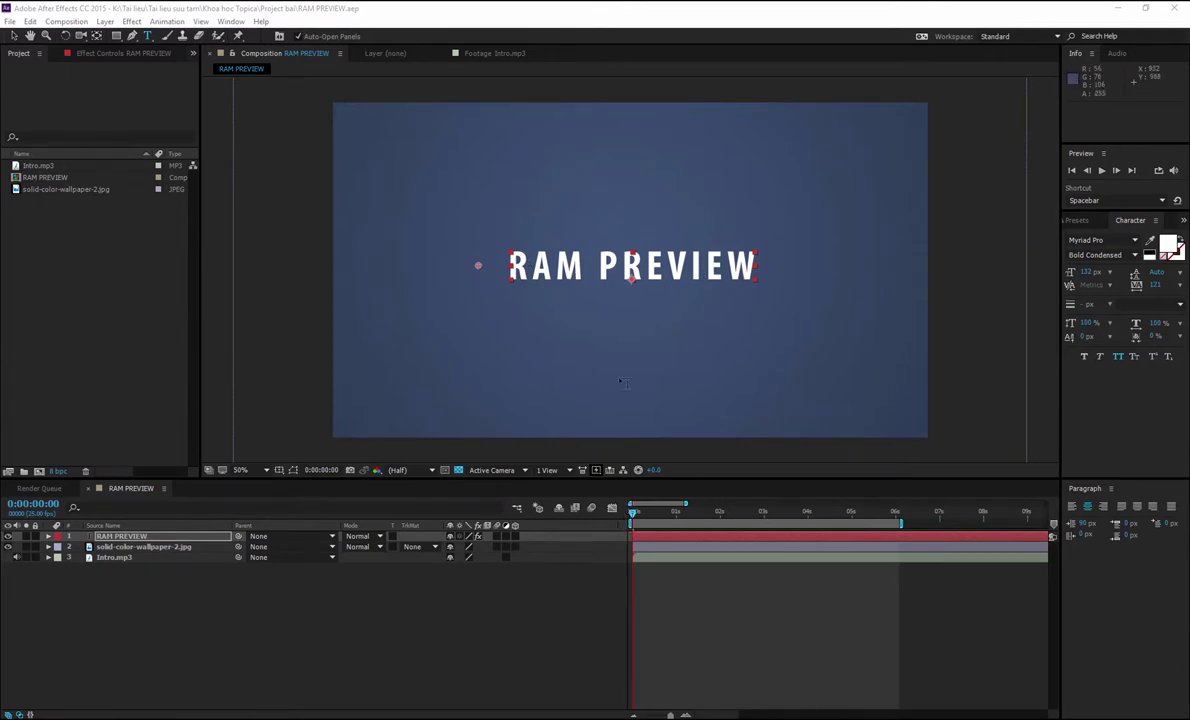
# Step: Show the CC Light Rays settings in Effect Controls and open the viewer's Resolution choices (Half)
pyautogui.click(125, 55)
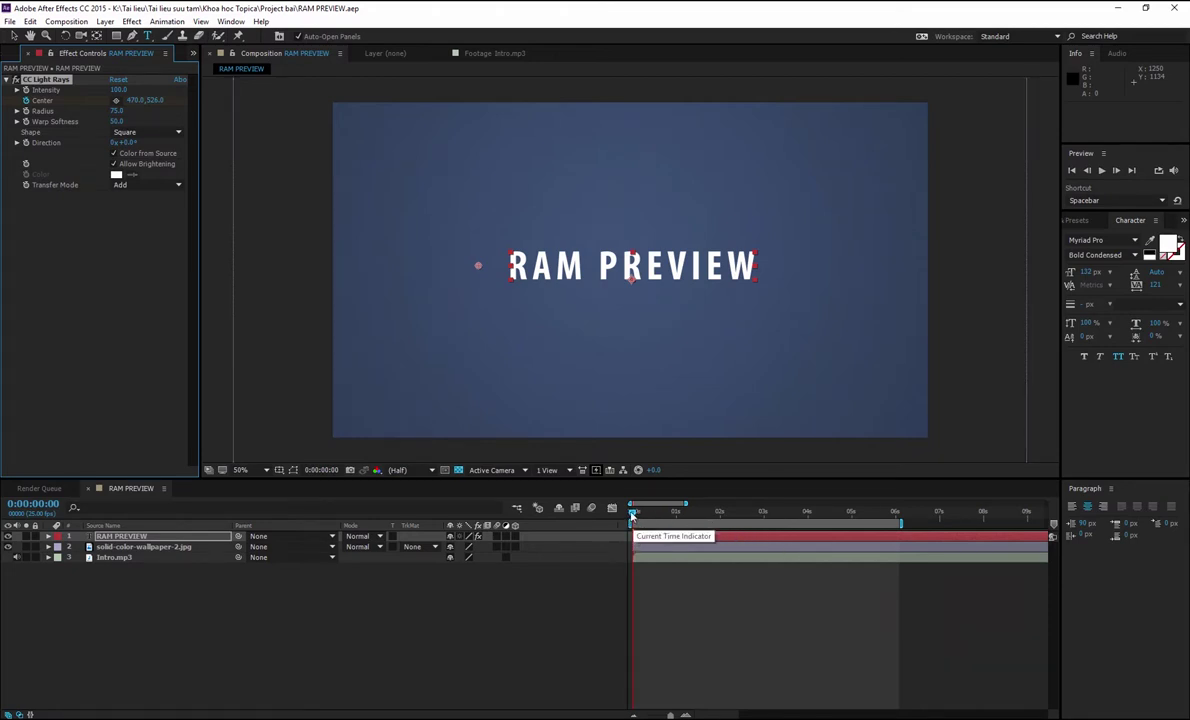
pyautogui.click(424, 479)
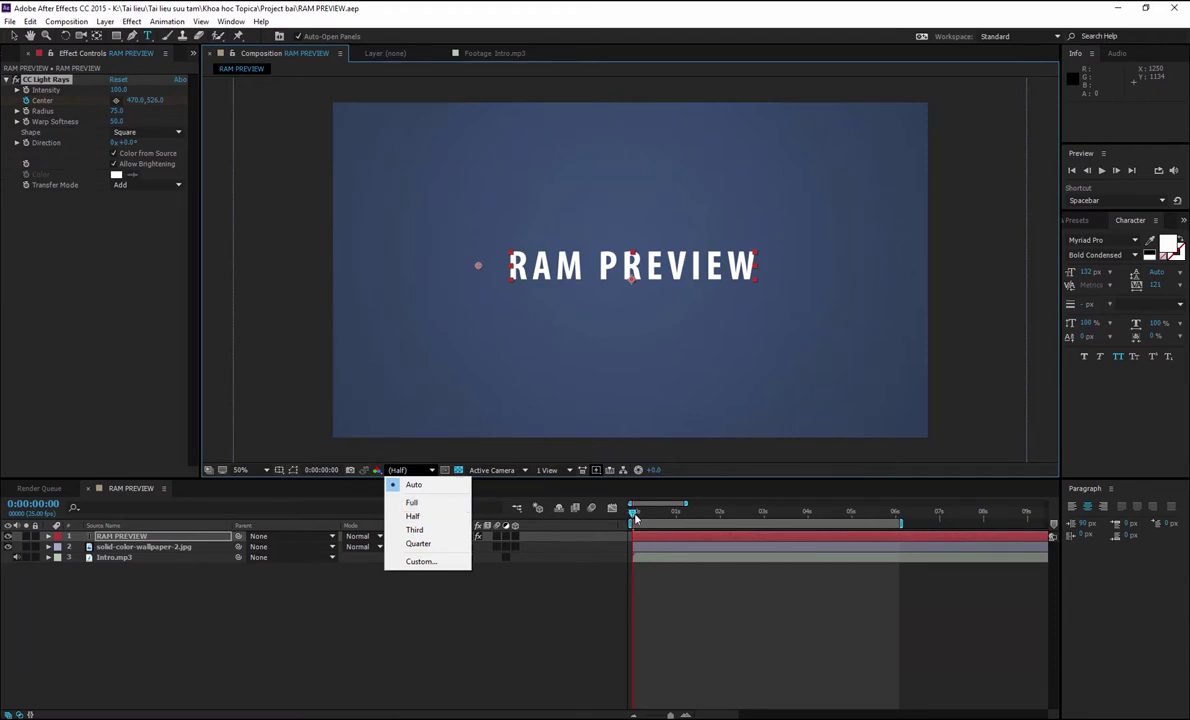
# Step: Keep Half resolution and scrub the time indicator back and forth to cache the light-ray sweep
pyautogui.click(643, 518)
pyautogui.moveTo(643, 518); pyautogui.dragTo(866, 549)
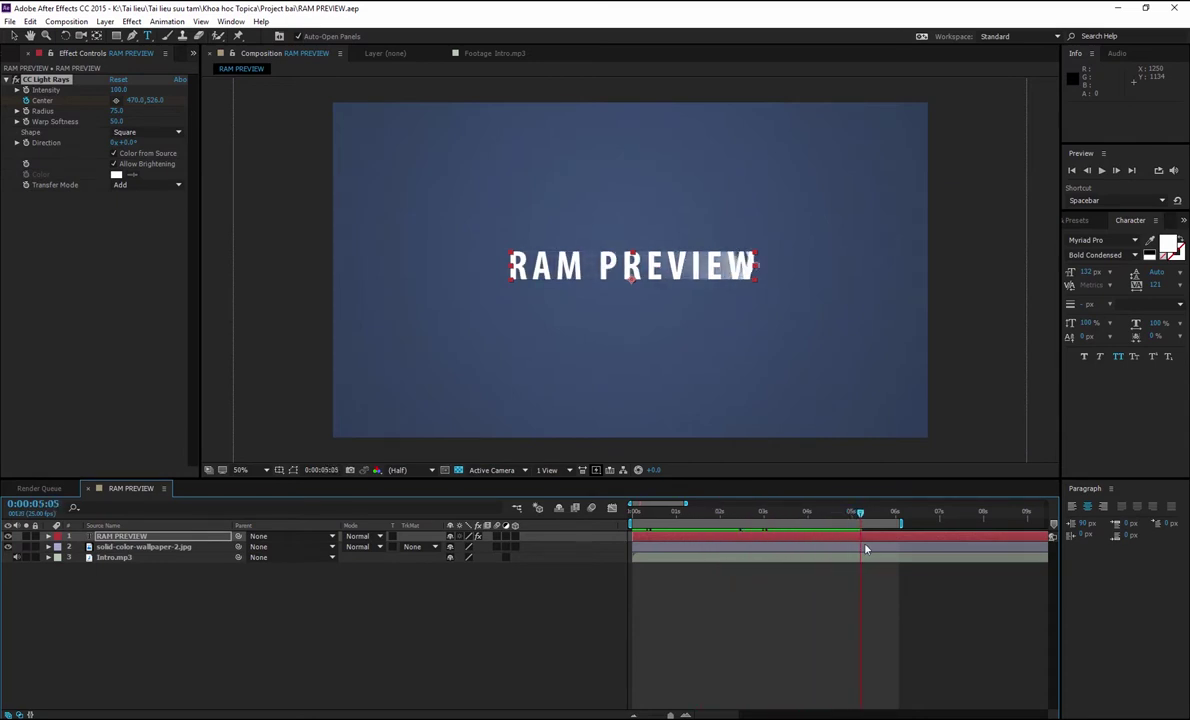
pyautogui.moveTo(896, 553)
pyautogui.mouseDown()
pyautogui.moveTo(628, 568)
pyautogui.moveTo(879, 553)
pyautogui.moveTo(611, 553)
pyautogui.moveTo(898, 558)
pyautogui.moveTo(633, 566)
pyautogui.moveTo(879, 563)
pyautogui.moveTo(651, 555)
pyautogui.moveTo(890, 561)
pyautogui.moveTo(709, 560)
pyautogui.moveTo(693, 566)
pyautogui.moveTo(871, 562)
pyautogui.moveTo(633, 579)
pyautogui.mouseUp()
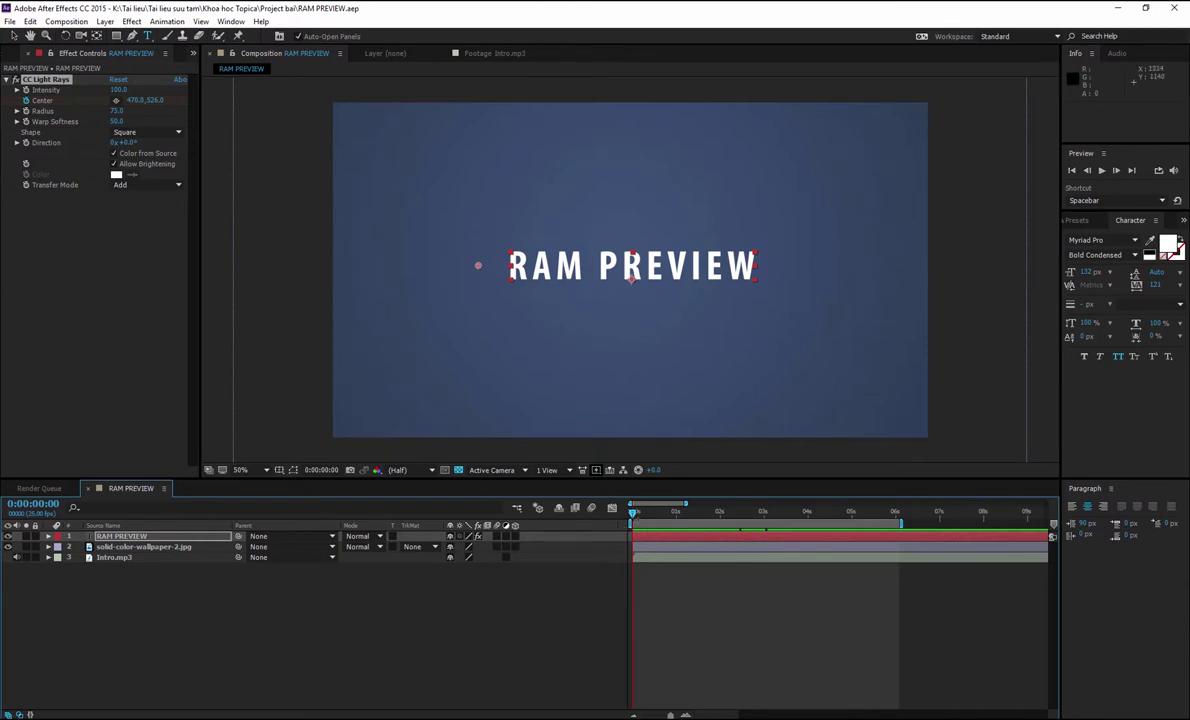
pyautogui.press('space')
pyautogui.press('space')
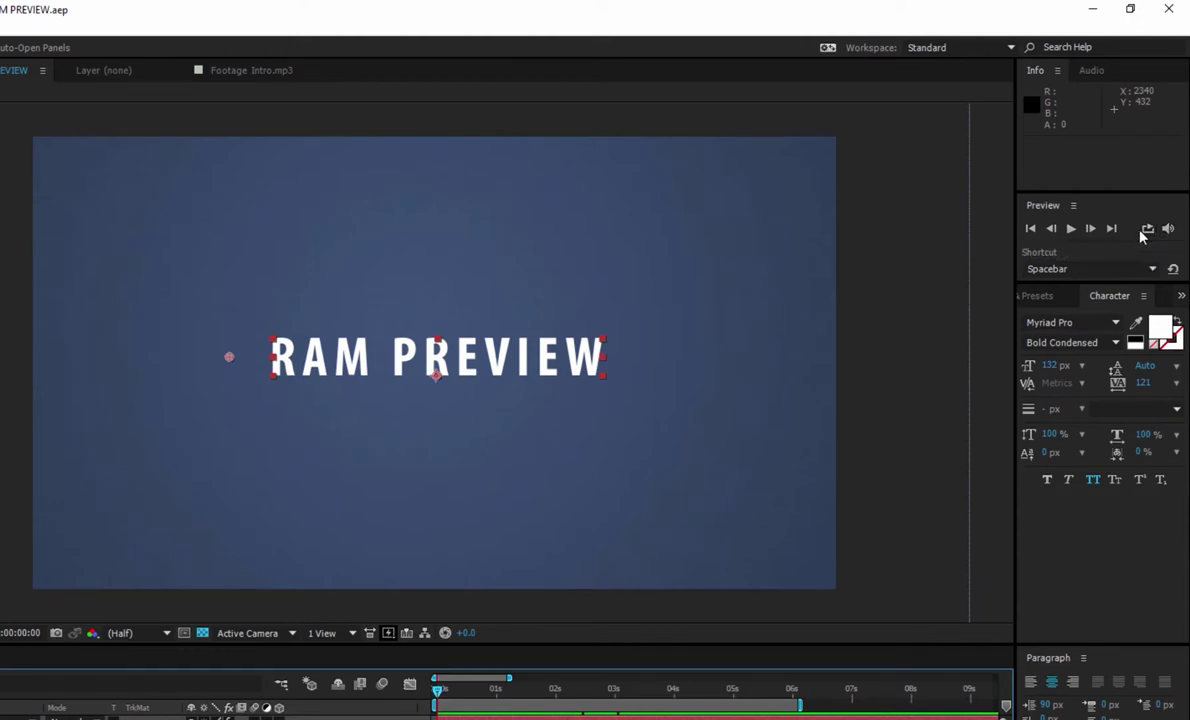
# Step: Change the Preview panel's loop mode, leaving the preview shortcut set to Spacebar
pyautogui.click(1144, 232)
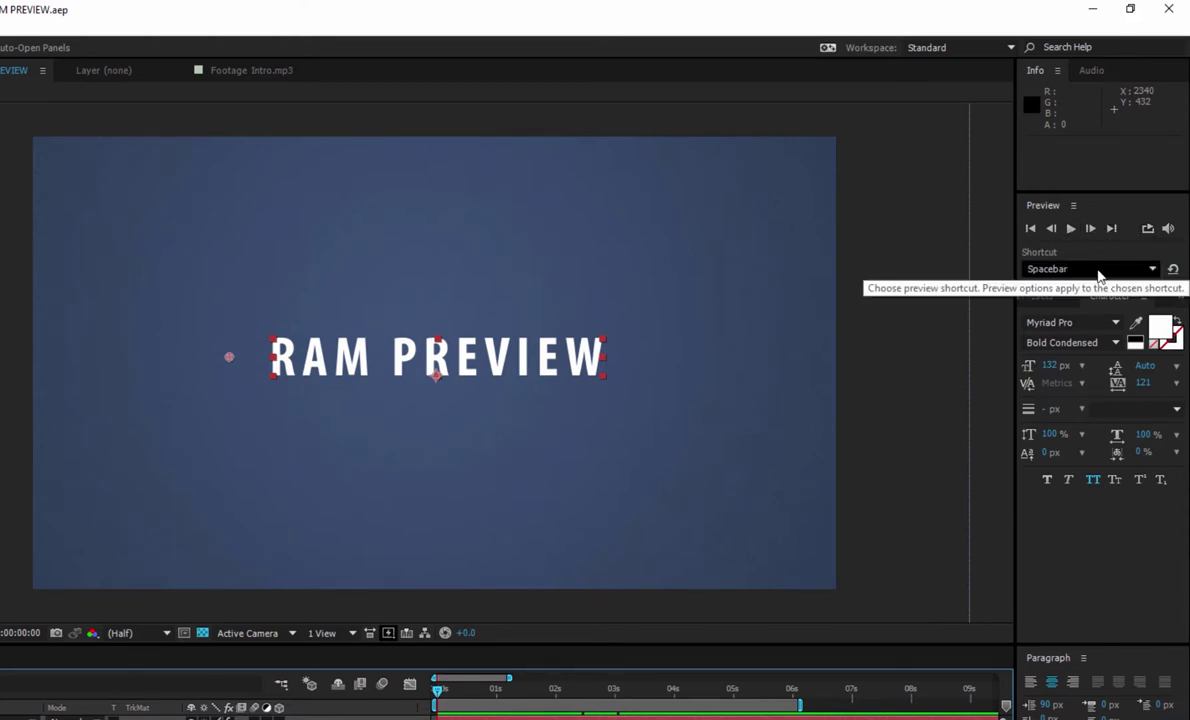
pyautogui.click(1099, 270)
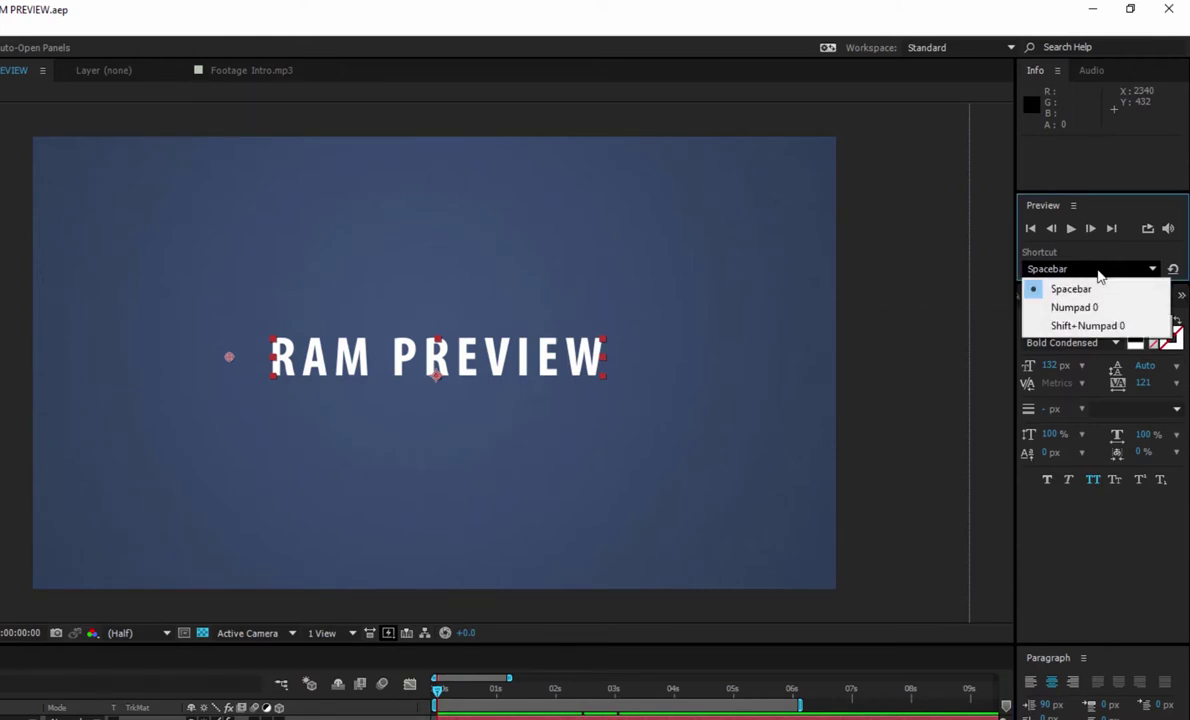
pyautogui.click(1099, 272)
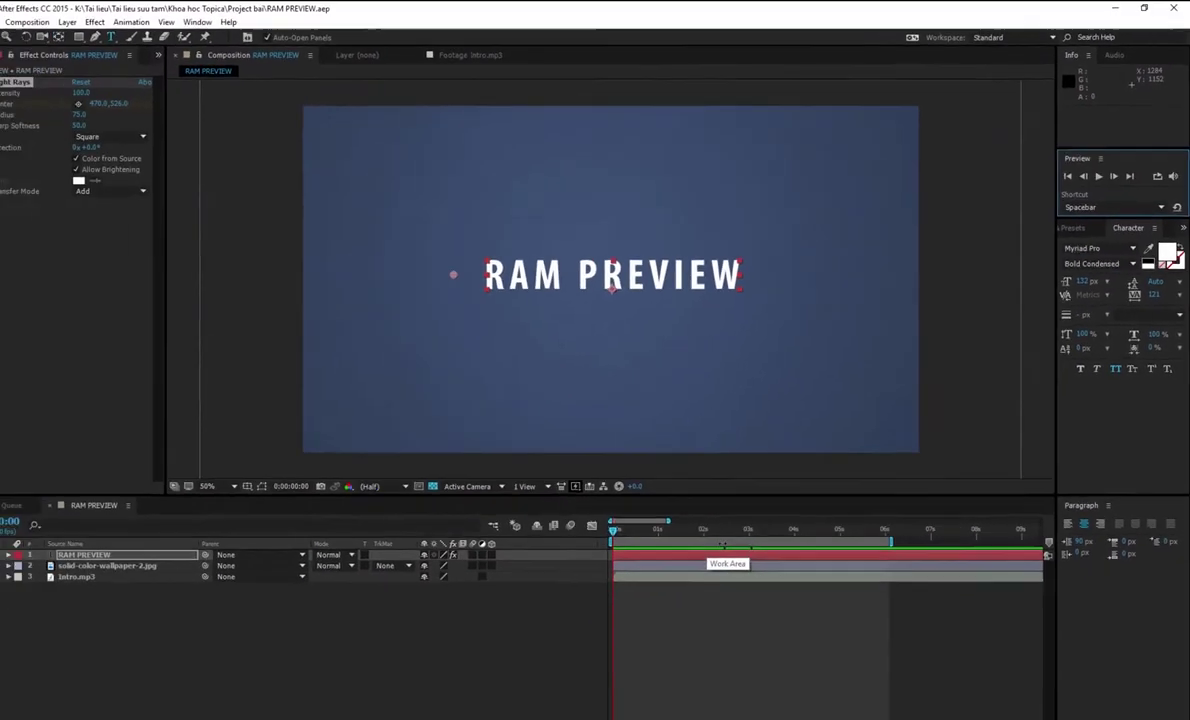
# Step: Play the title as a RAM preview with Spacebar, then stop playback
pyautogui.press('space')
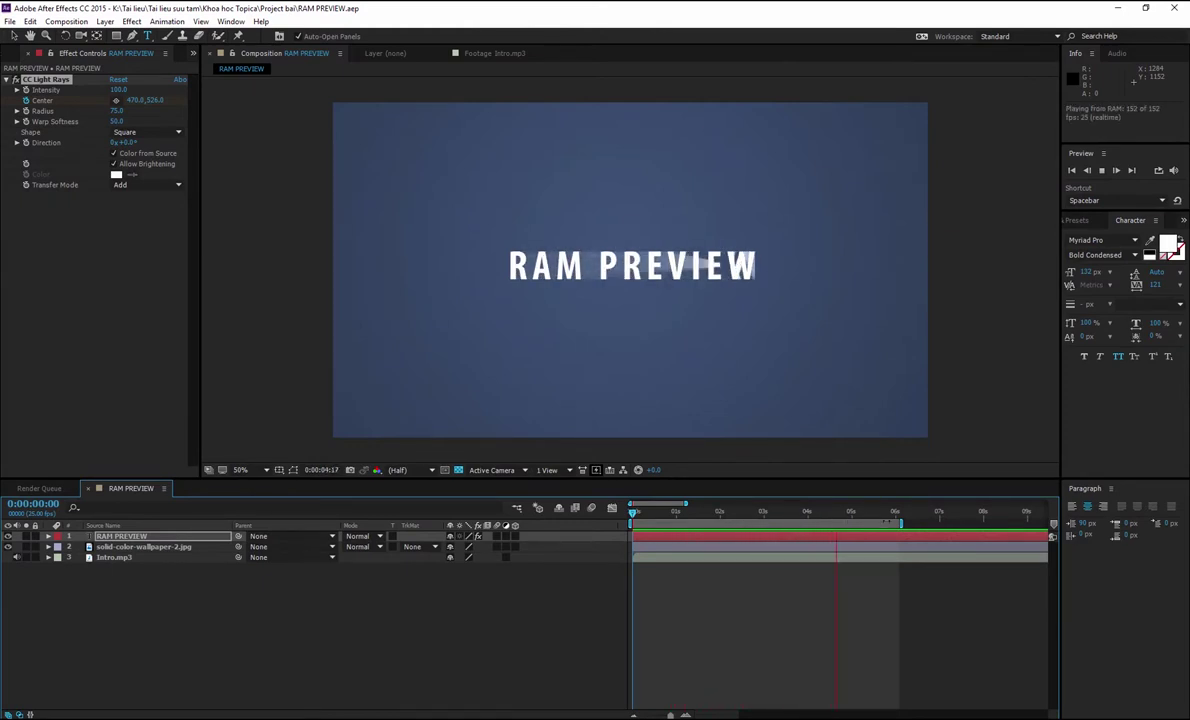
pyautogui.press('space')
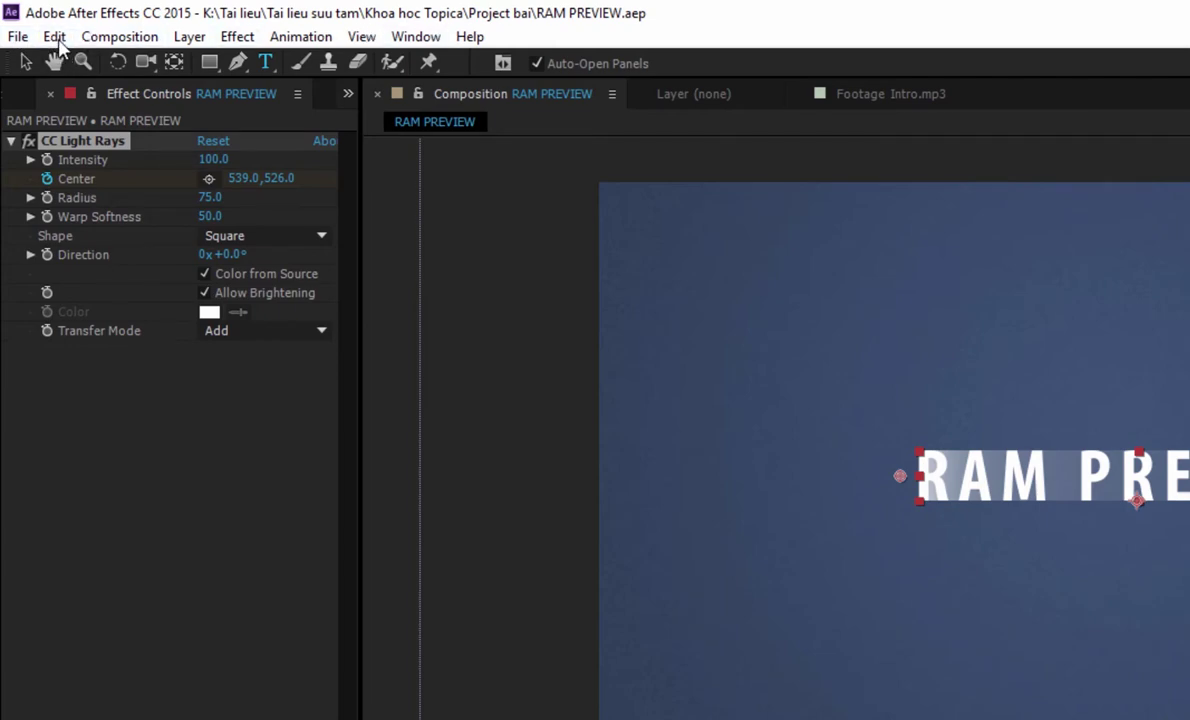
# Step: Show the Memory preferences through Edit > Preferences > General: 3 GB reserved, 12.9 GB available
pyautogui.click(54, 36)
pyautogui.moveTo(300, 645)
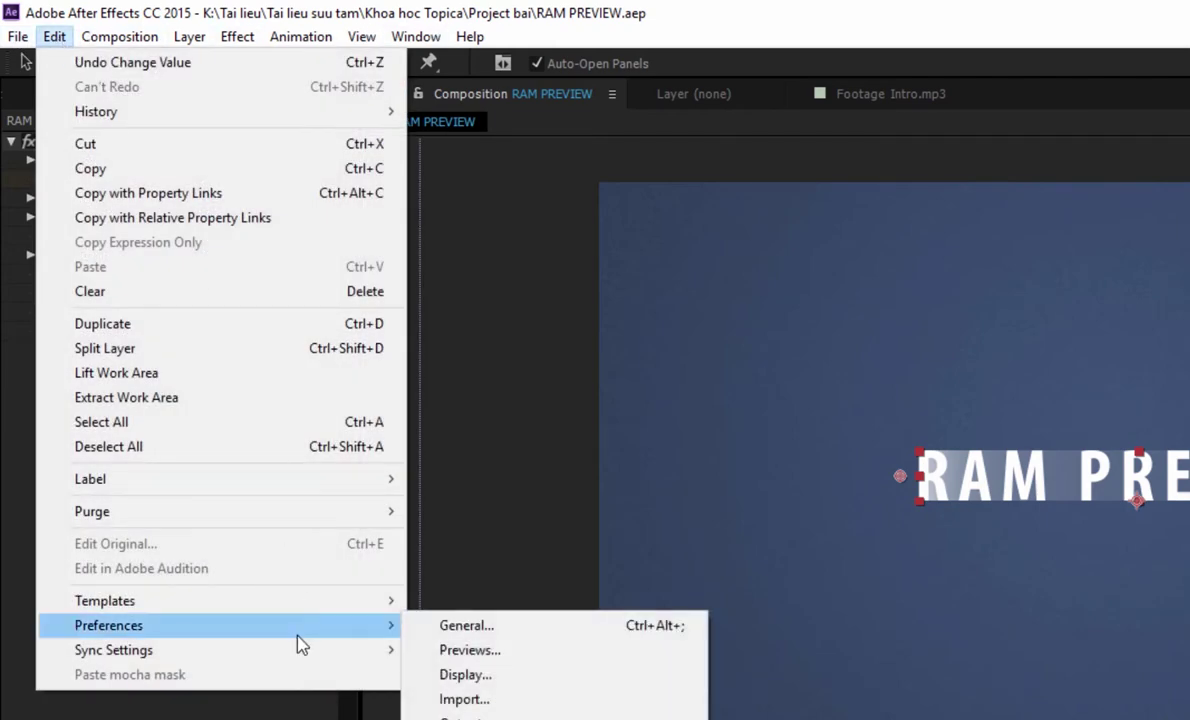
pyautogui.click(514, 633)
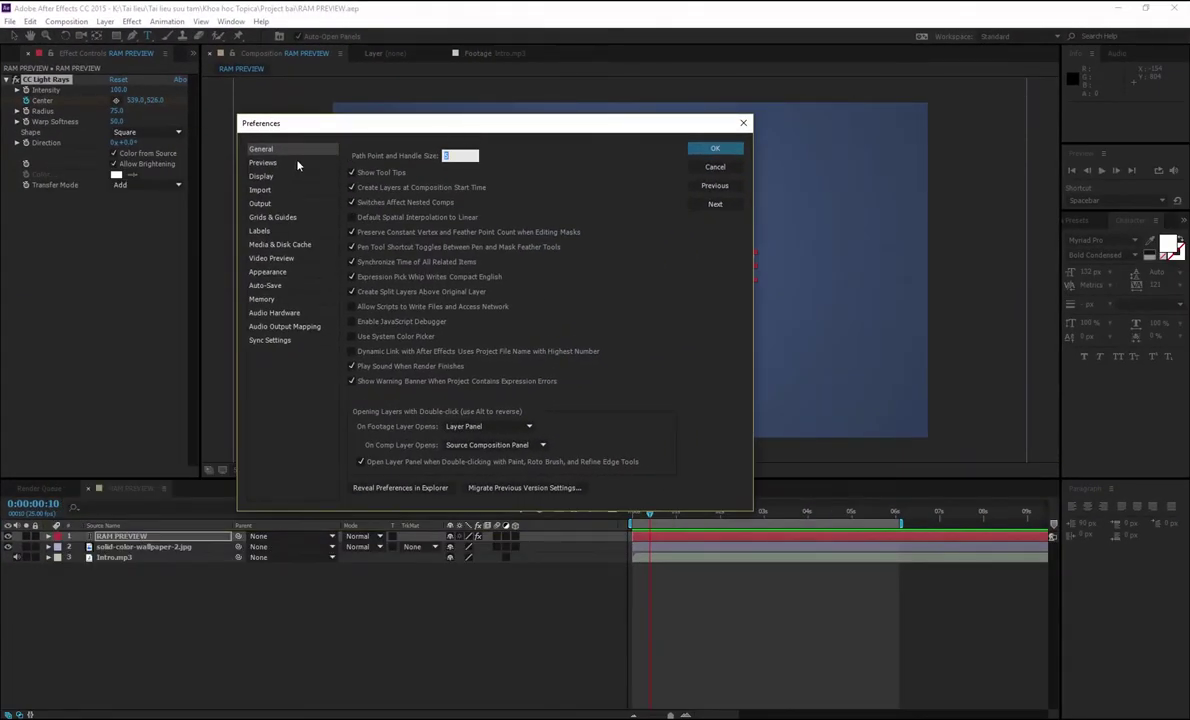
pyautogui.click(268, 300)
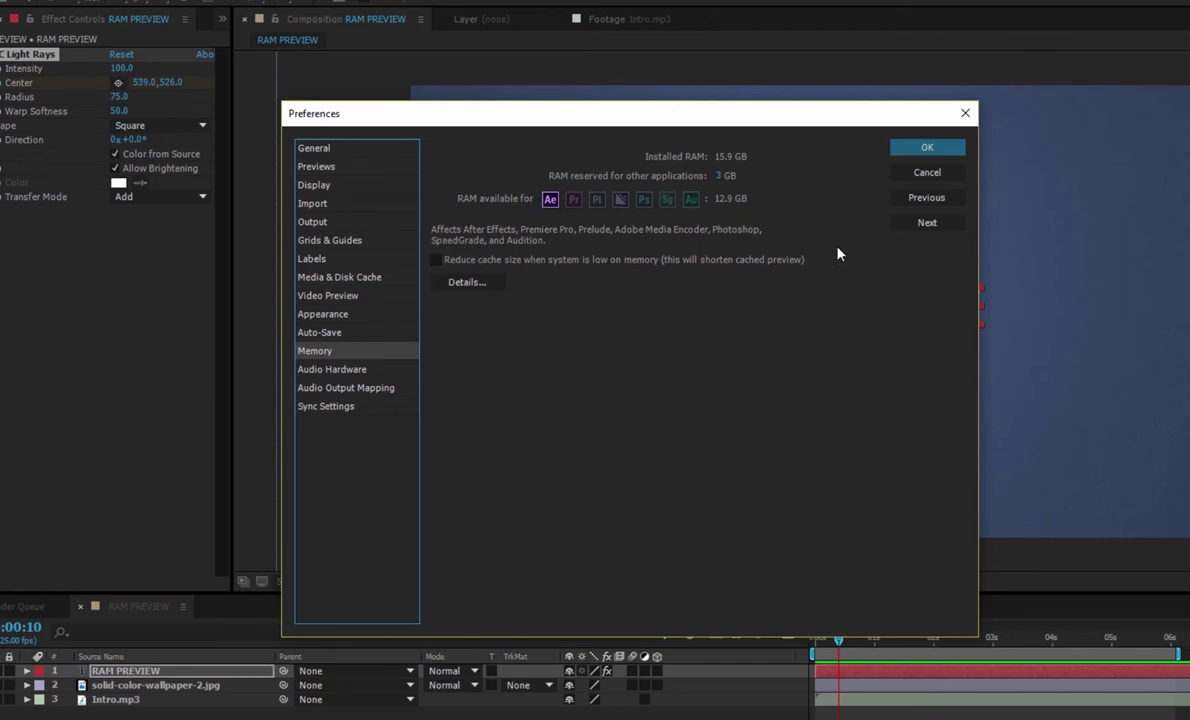
pyautogui.click(478, 283)
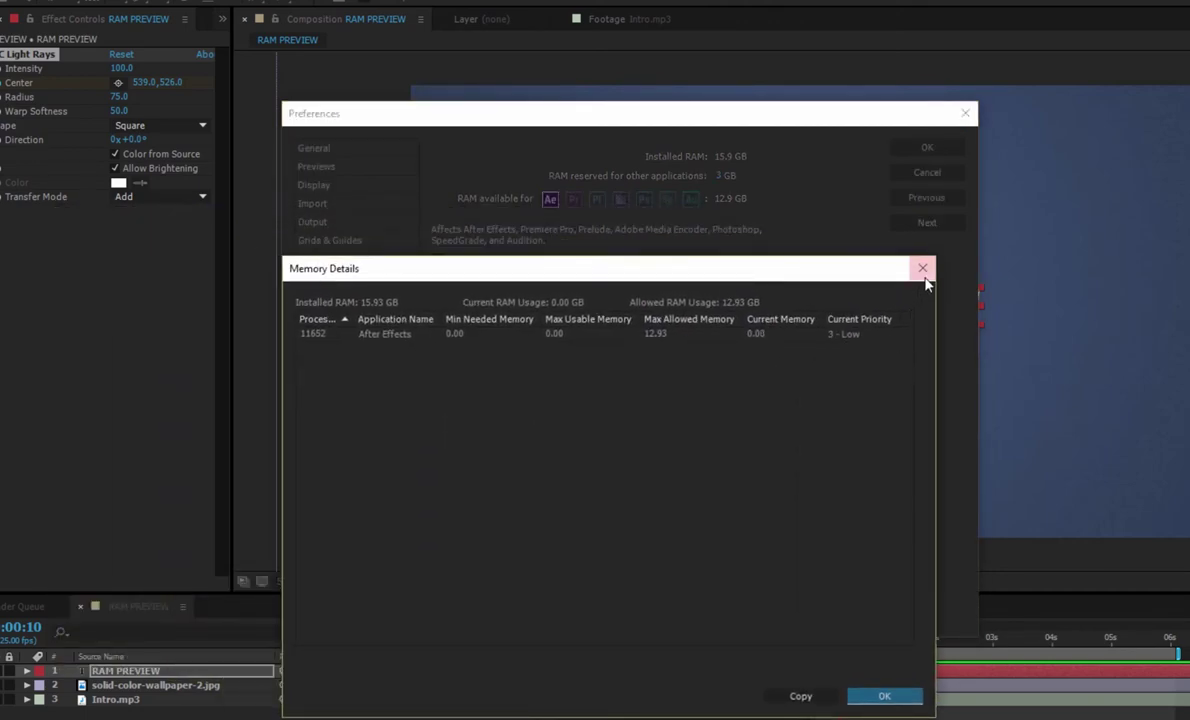
pyautogui.click(924, 276)
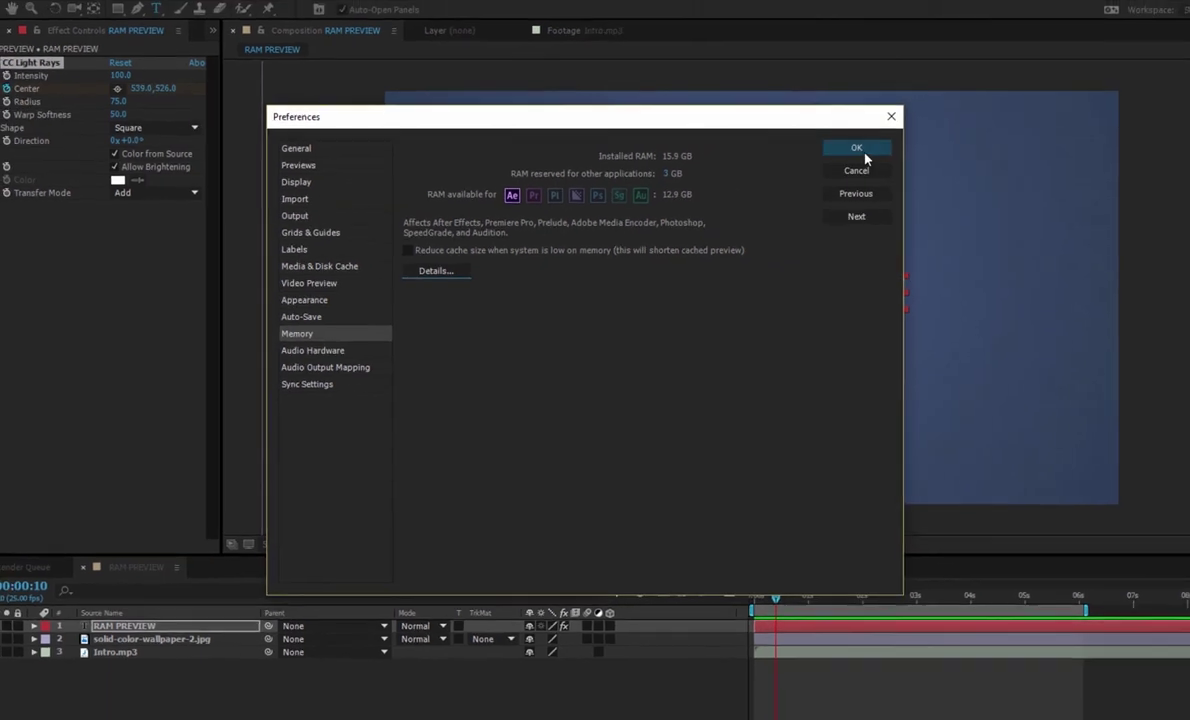
# Step: Accept the Preferences with OK, keeping 3 GB reserved for other applications
pyautogui.click(927, 147)
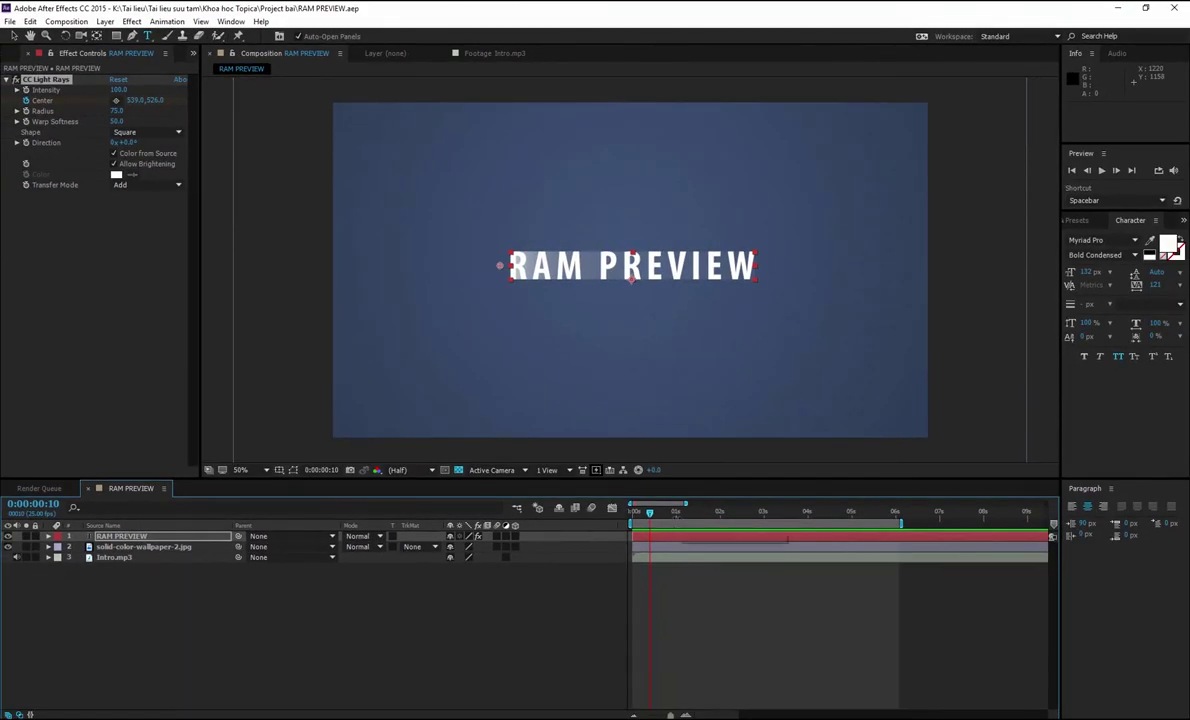